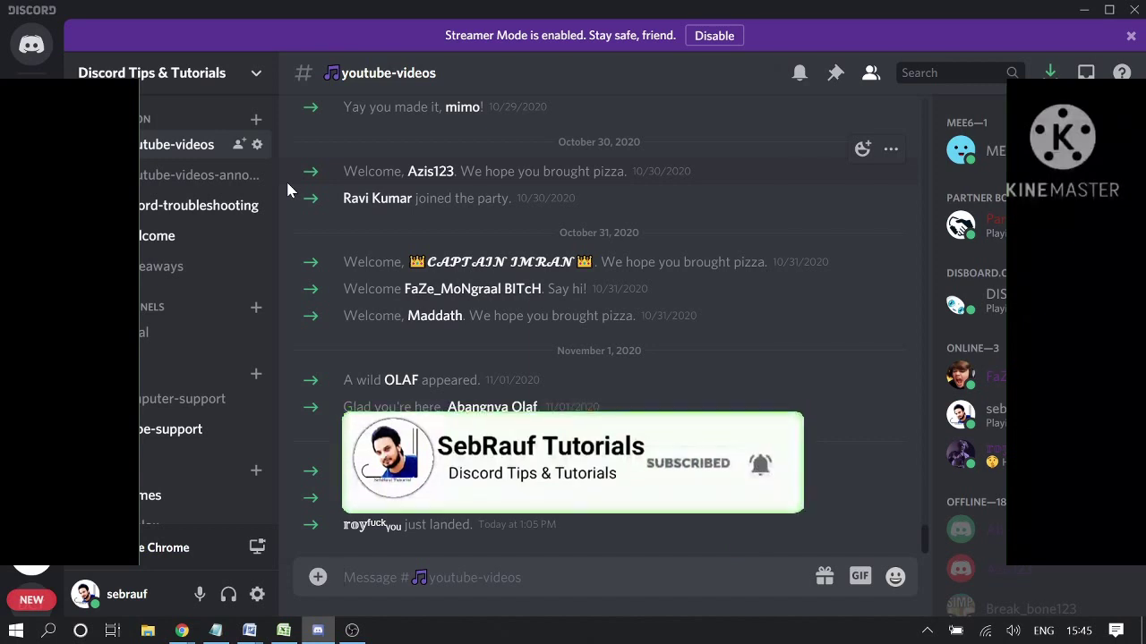
Step: Inspect the context options available for the third online member and for the youtube-videos channel
{"action": "scroll", "coordinate": [1065, 372], "scroll_direction": "down", "scroll_amount": 3}
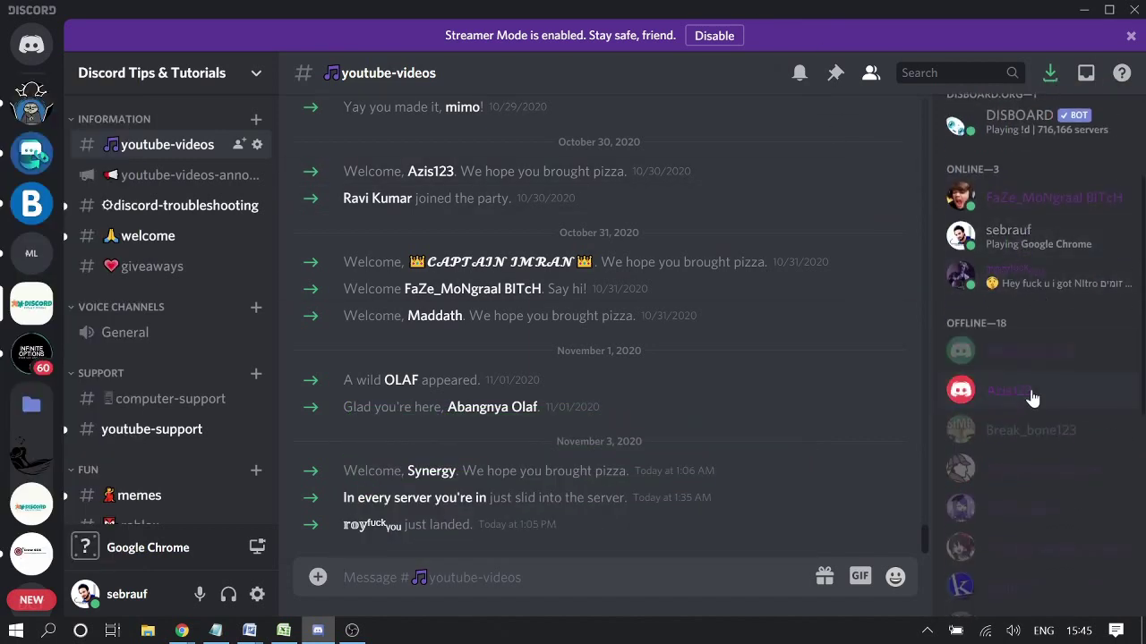
{"action": "scroll", "coordinate": [1031, 394], "scroll_direction": "up", "scroll_amount": 2}
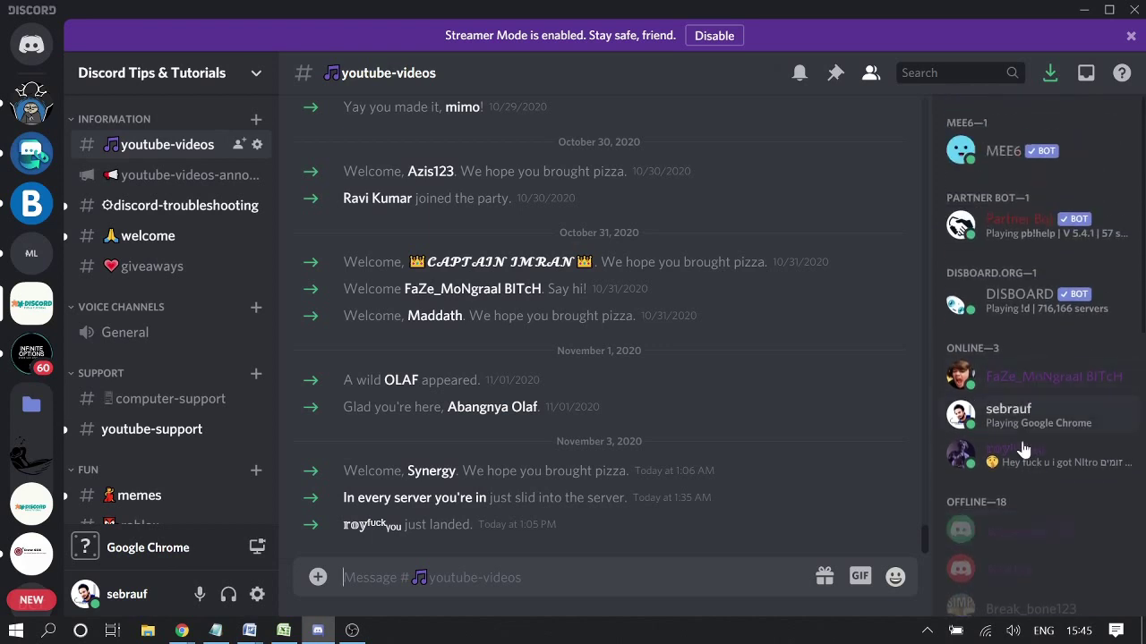
{"action": "scroll", "coordinate": [1025, 458], "scroll_direction": "down", "scroll_amount": 1}
{"action": "right_click", "coordinate": [1012, 375]}
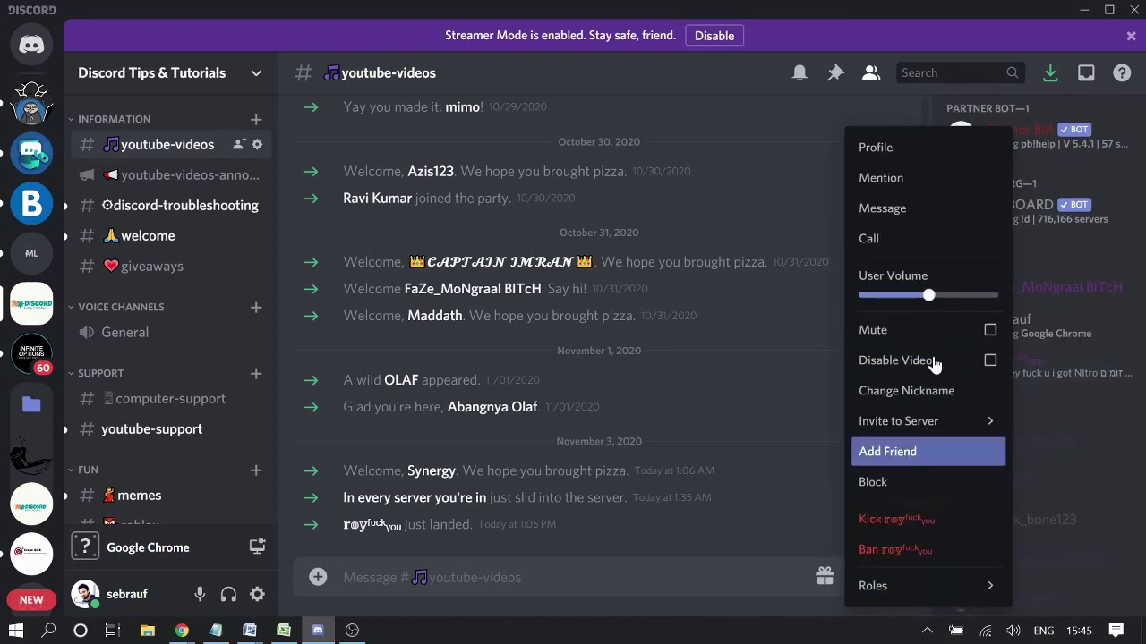
{"action": "mouse_move", "coordinate": [870, 586]}
{"action": "left_click", "coordinate": [805, 157]}
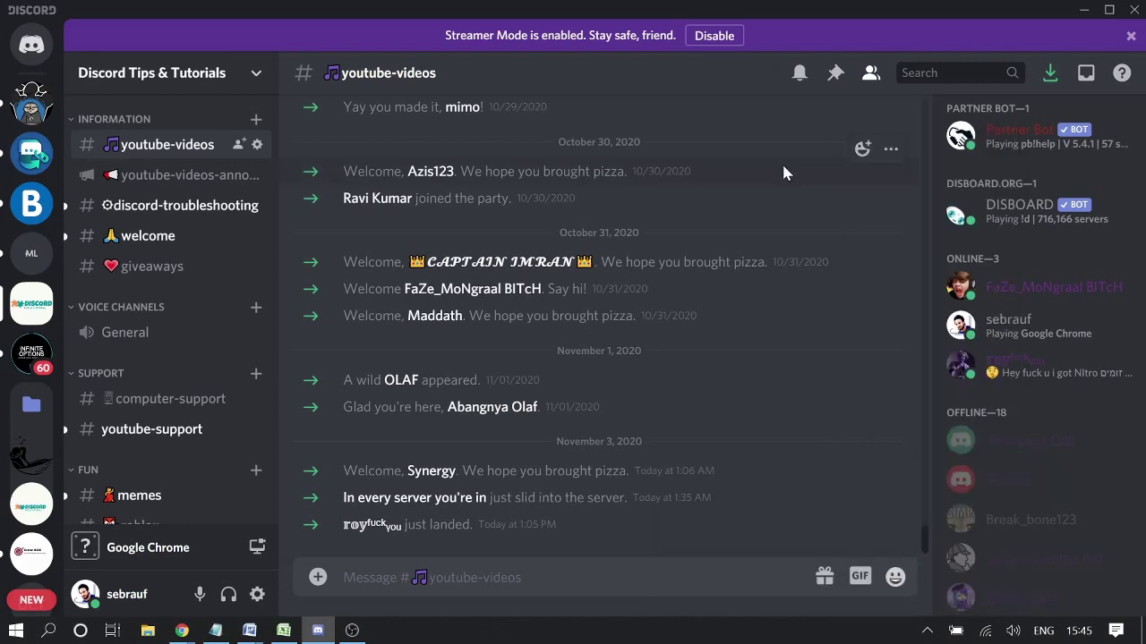
{"action": "right_click", "coordinate": [148, 141]}
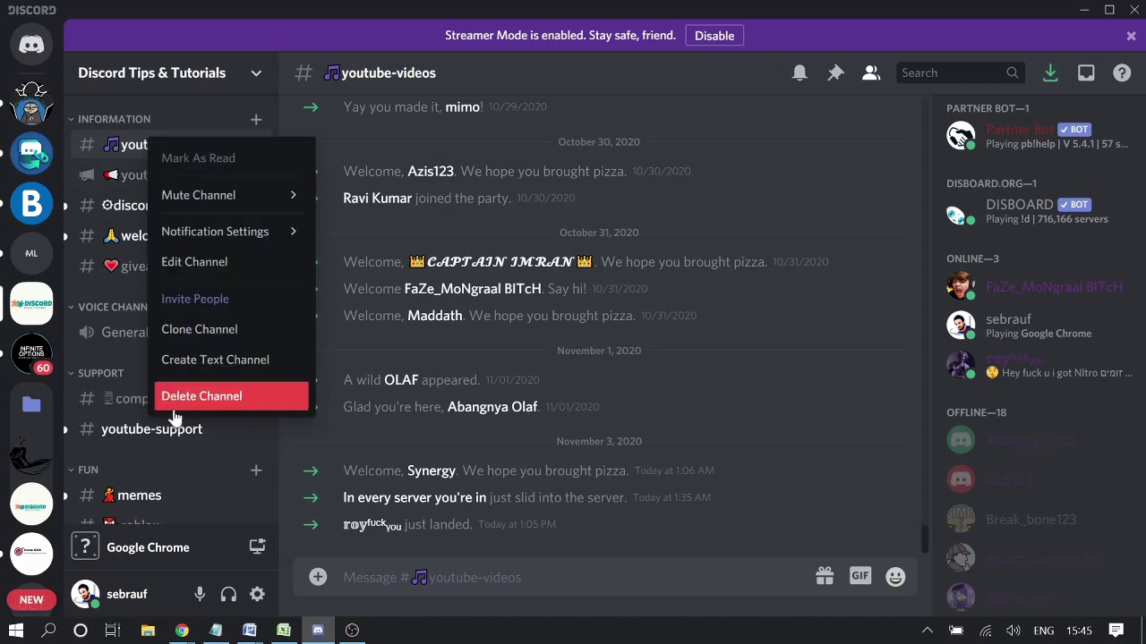
{"action": "left_click", "coordinate": [279, 589]}
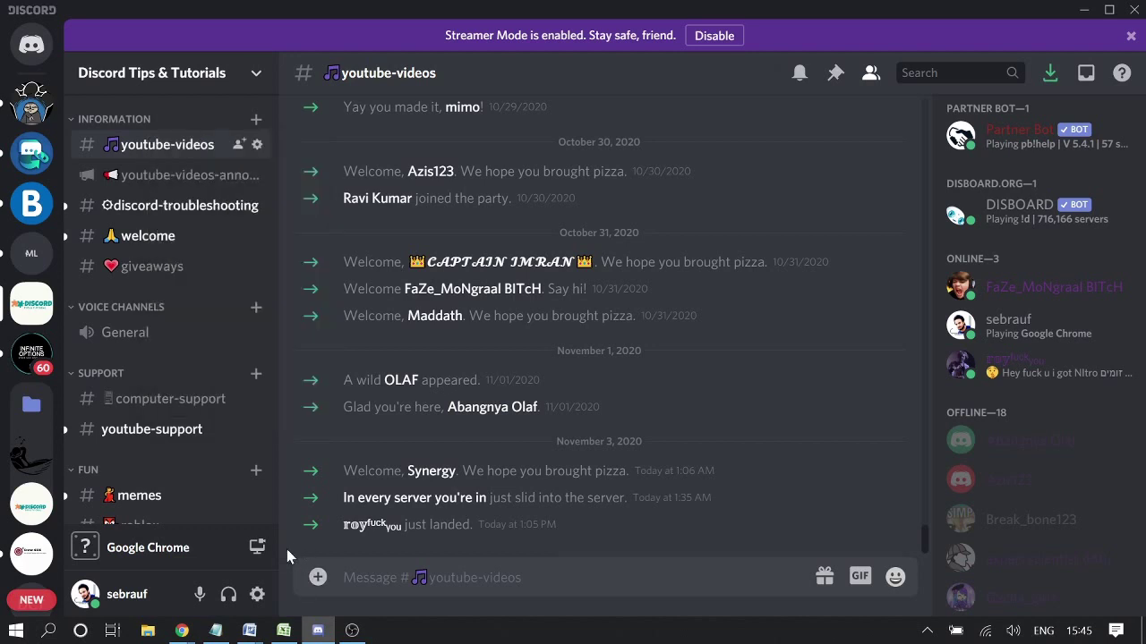
Step: Enable Developer Mode in the Appearance user settings and return to the server
{"action": "left_click", "coordinate": [258, 598]}
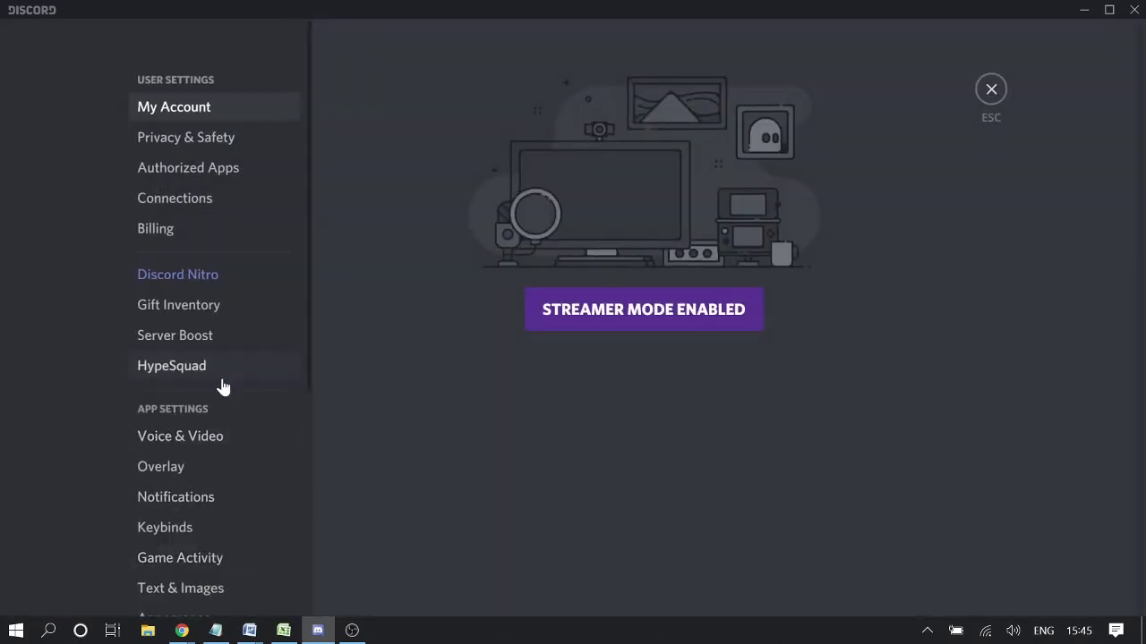
{"action": "scroll", "coordinate": [219, 358], "scroll_direction": "down", "scroll_amount": 4}
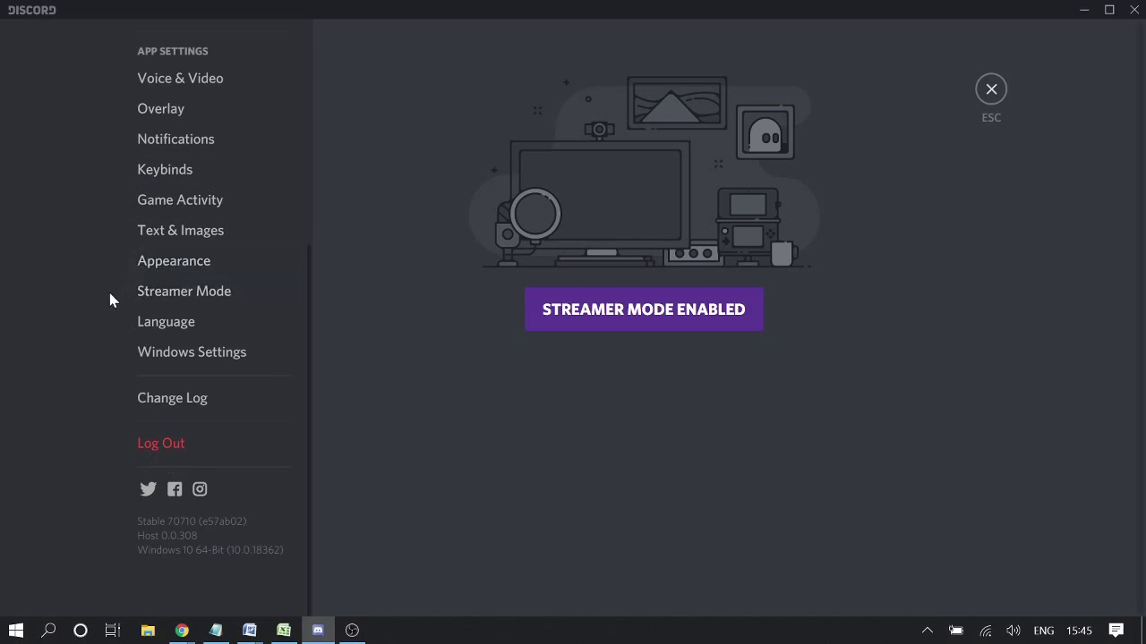
{"action": "left_click", "coordinate": [178, 268]}
{"action": "scroll", "coordinate": [572, 322], "scroll_direction": "down", "scroll_amount": 10}
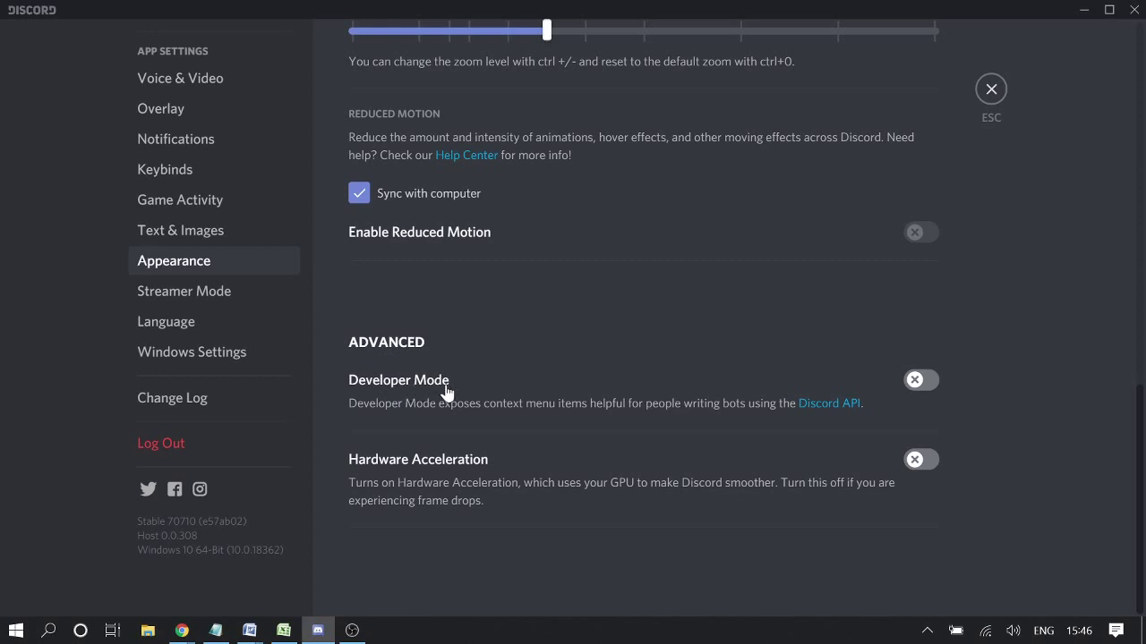
{"action": "left_click", "coordinate": [915, 384]}
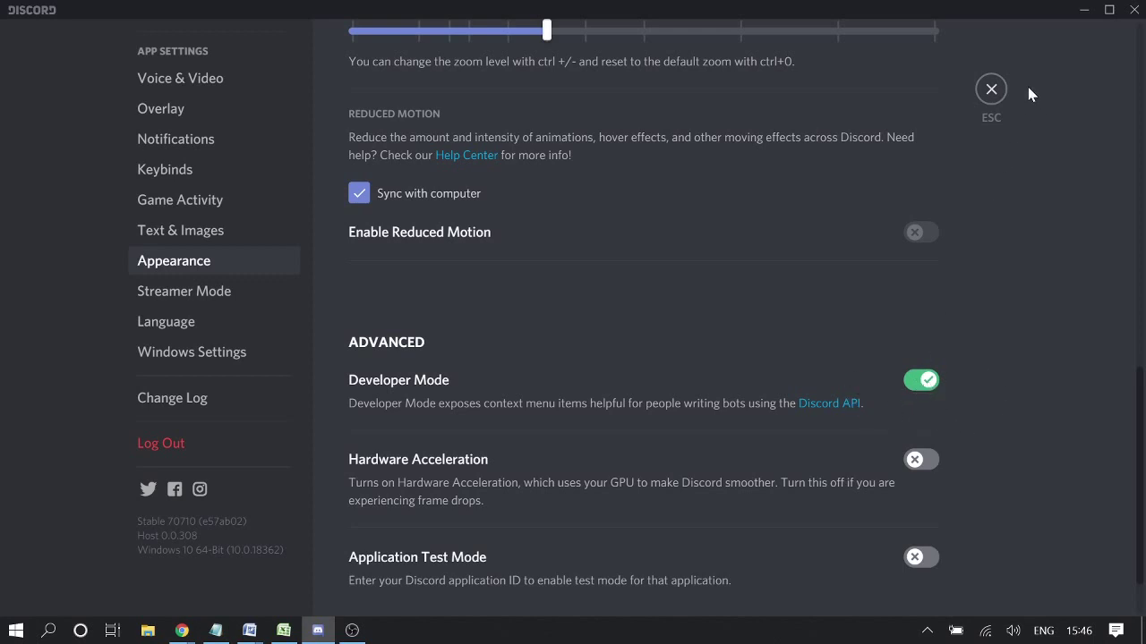
{"action": "left_click", "coordinate": [990, 89]}
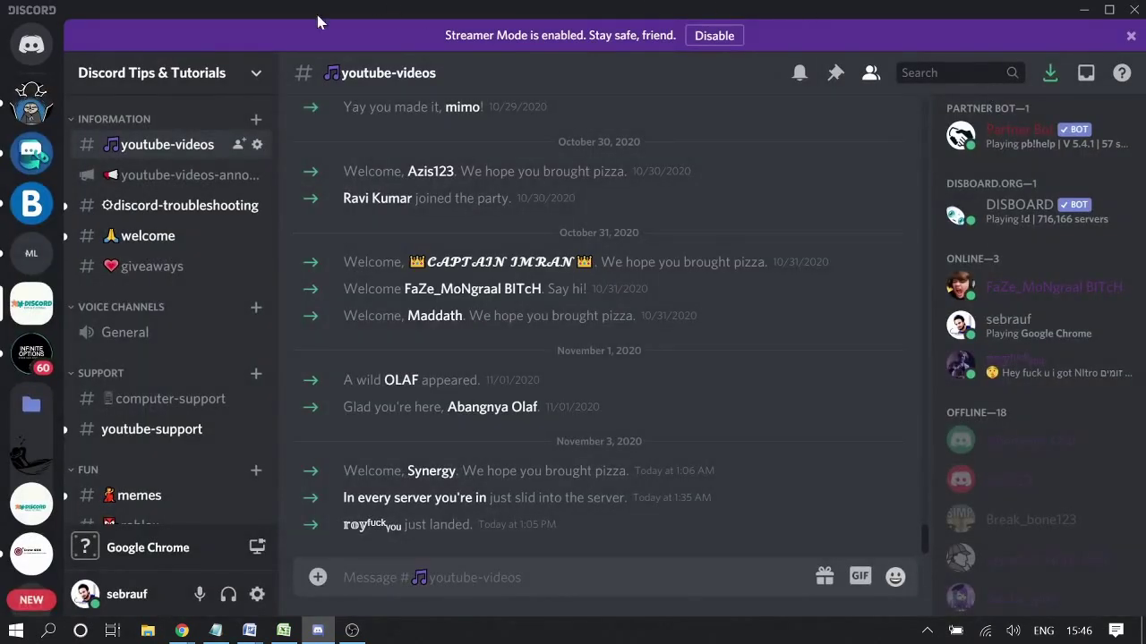
{"action": "right_click", "coordinate": [1014, 372]}
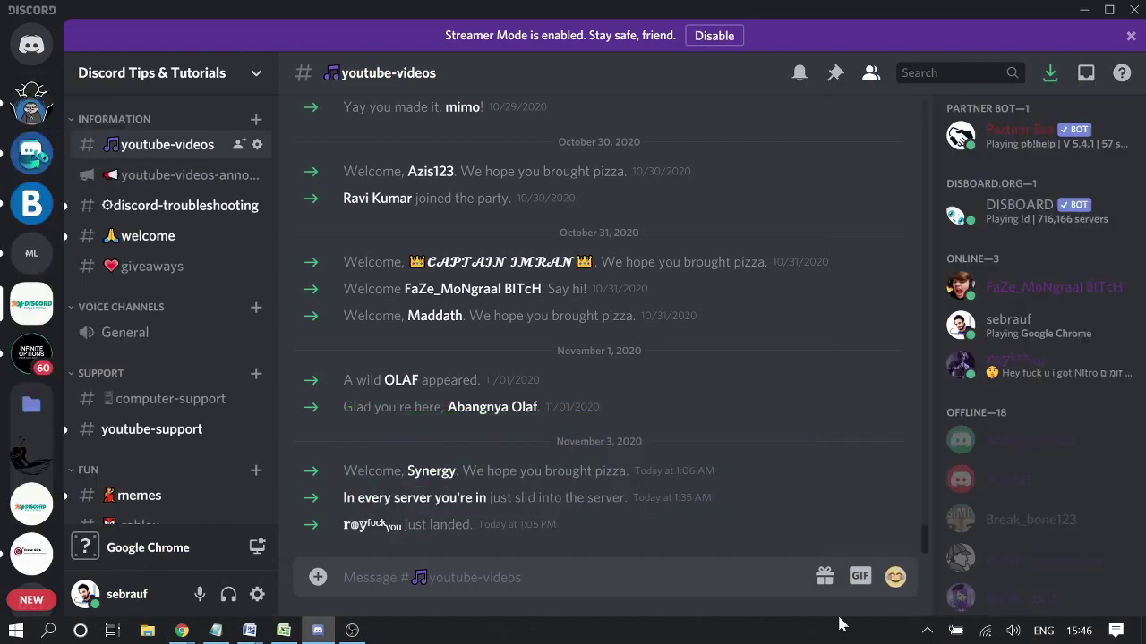
{"action": "left_click", "coordinate": [908, 598]}
{"action": "type", "text": "<@"}
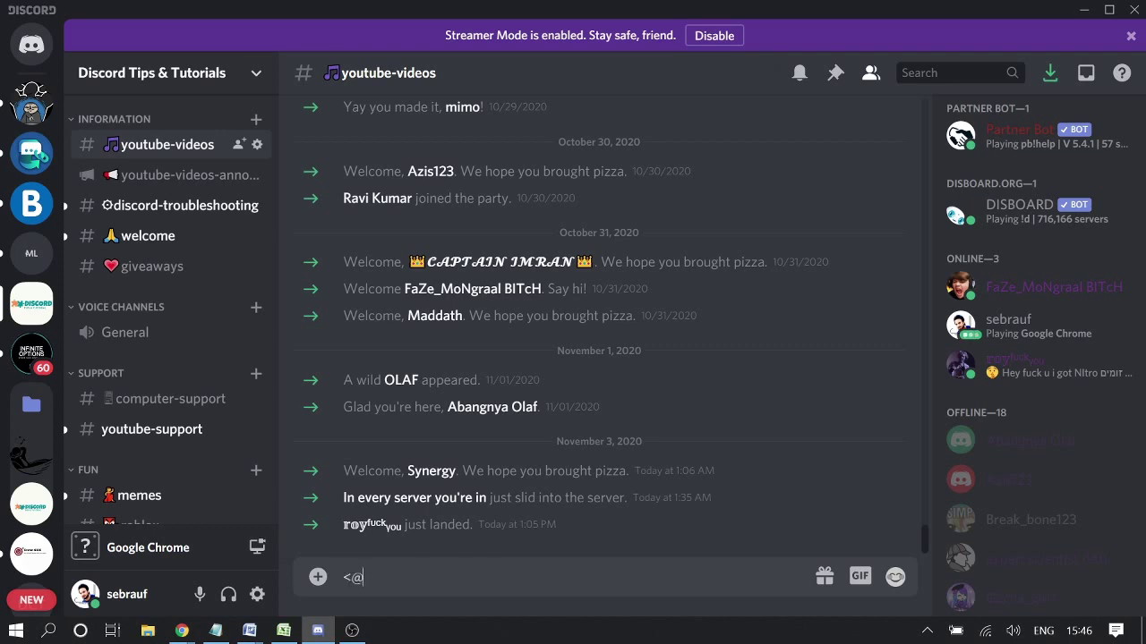
{"action": "key", "text": "ctrl+v"}
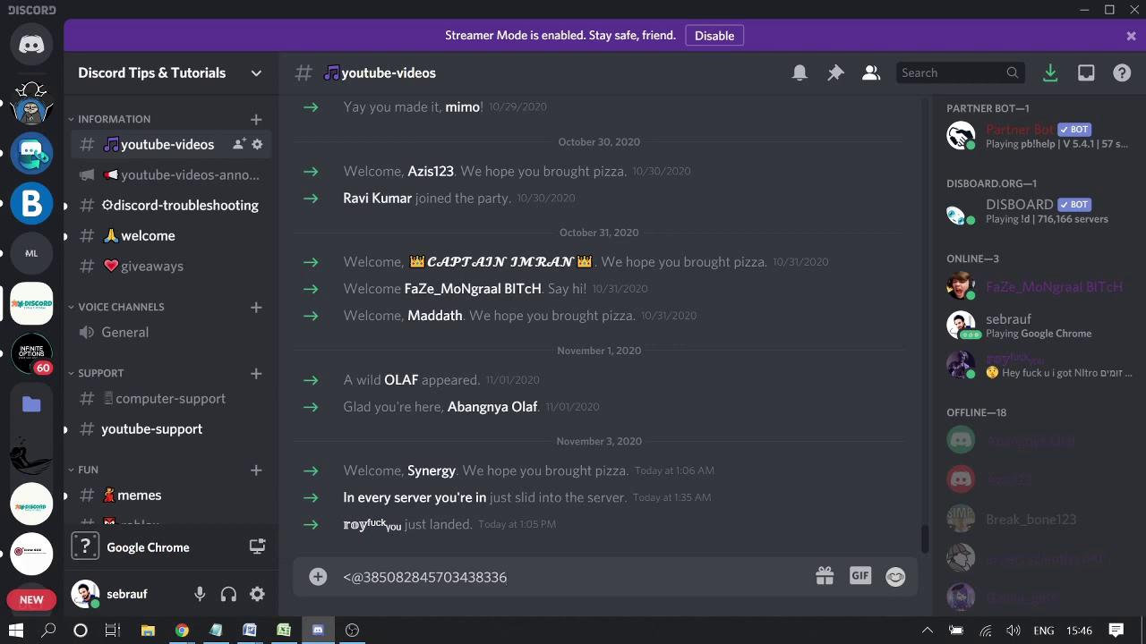
{"action": "type", "text": ">"}
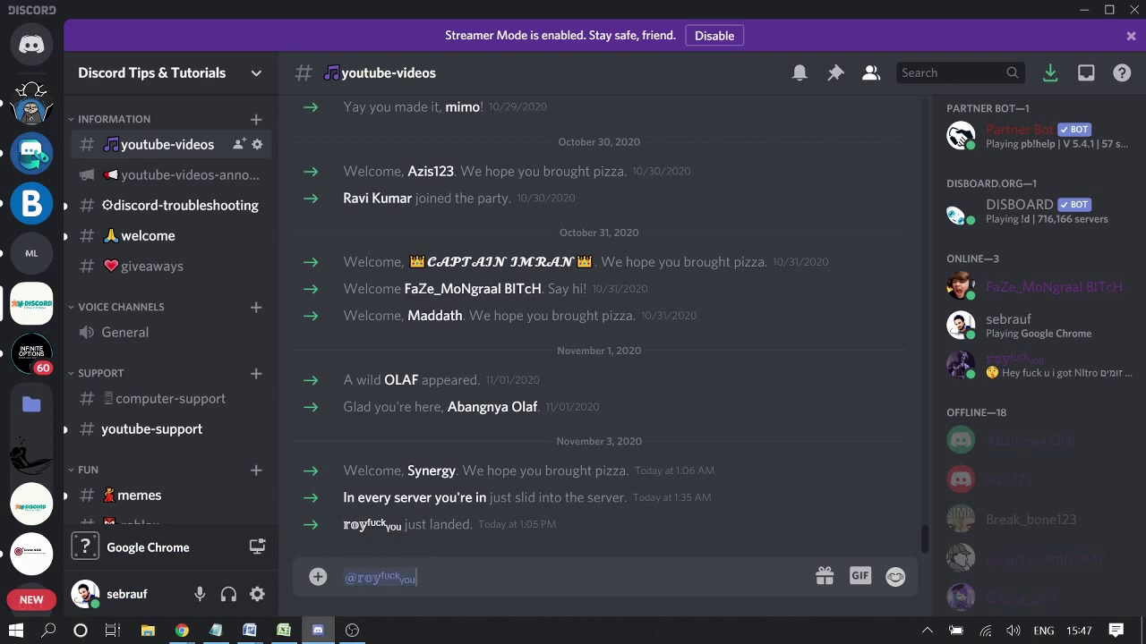
Step: Replace the drafted member mention with a <#ID> channel mention built from the copied ID of the youtube-videos channel
{"action": "key", "text": "ctrl+a"}
{"action": "key", "text": "BackSpace"}
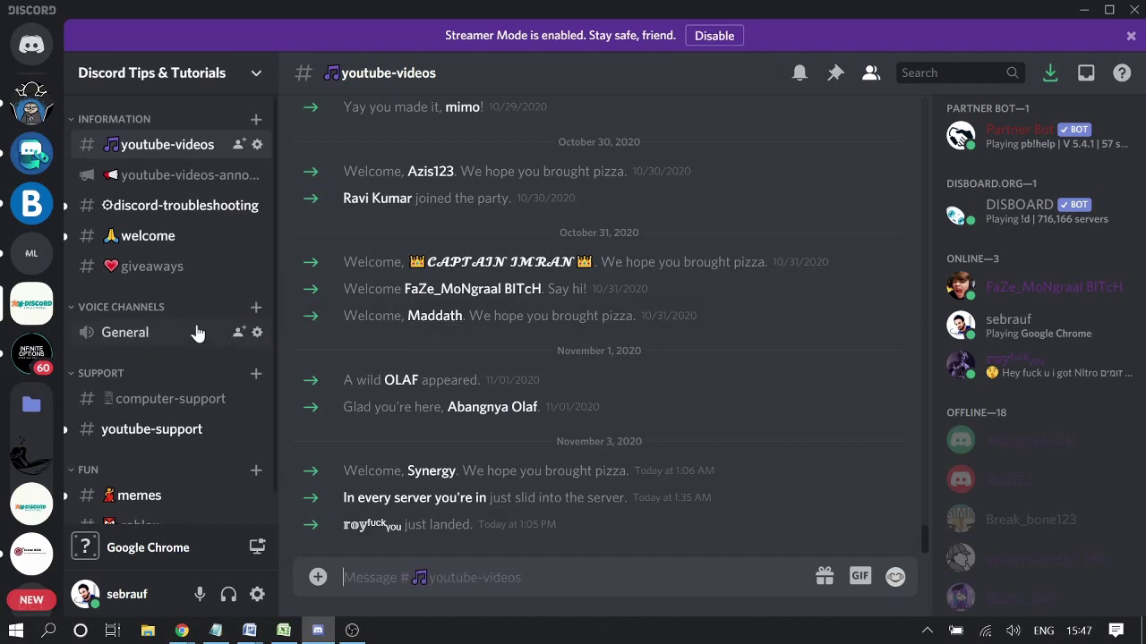
{"action": "right_click", "coordinate": [162, 144]}
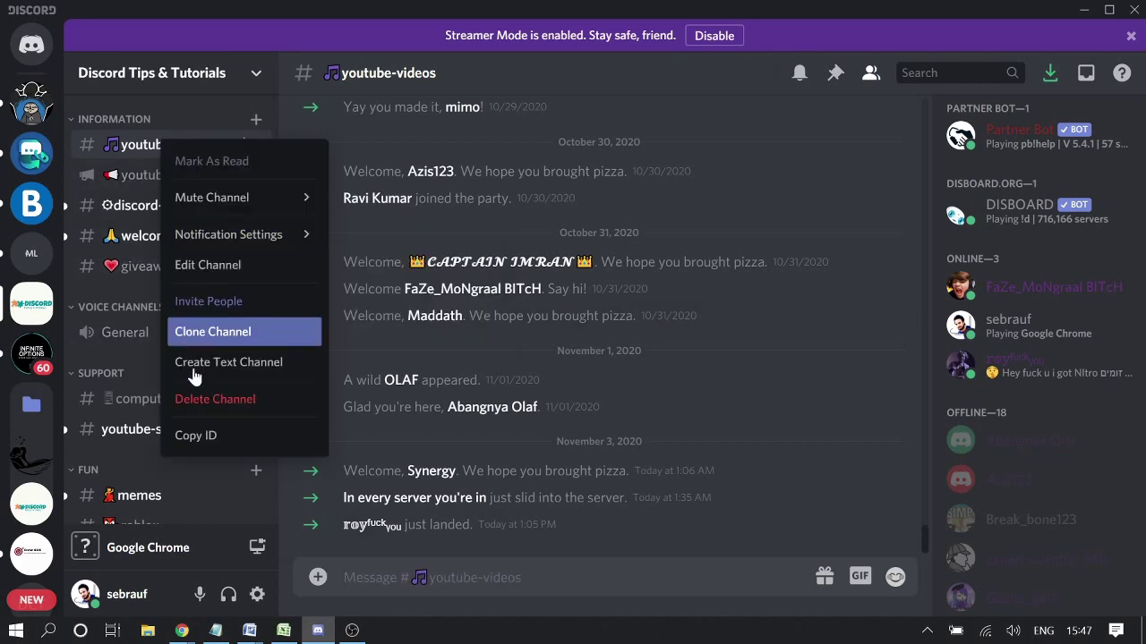
{"action": "left_click", "coordinate": [197, 436]}
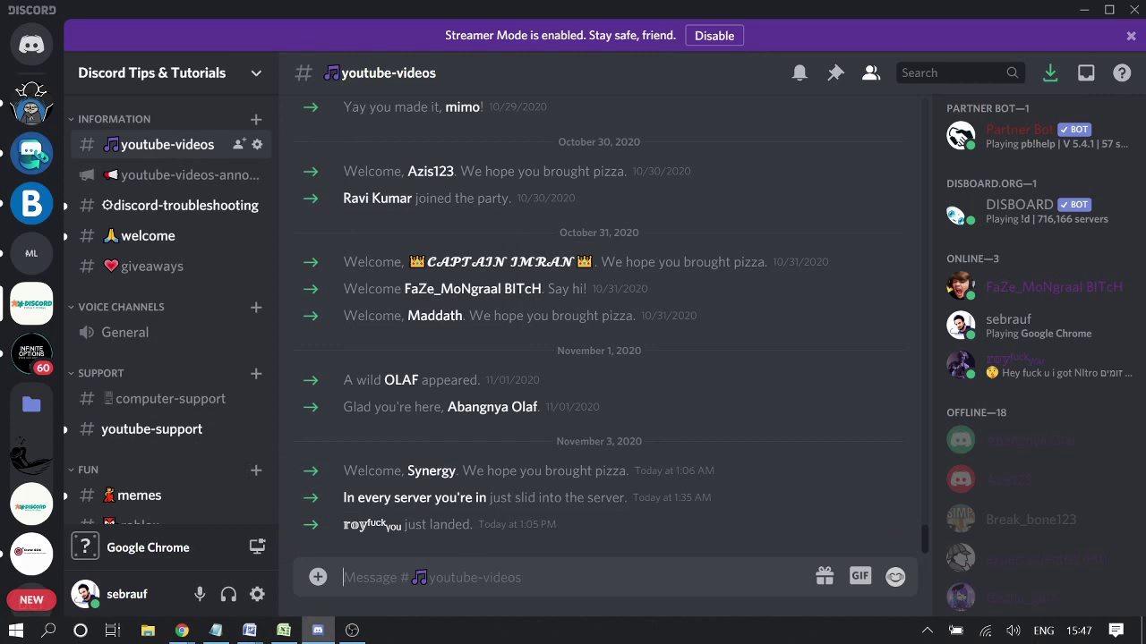
{"action": "type", "text": "<"}
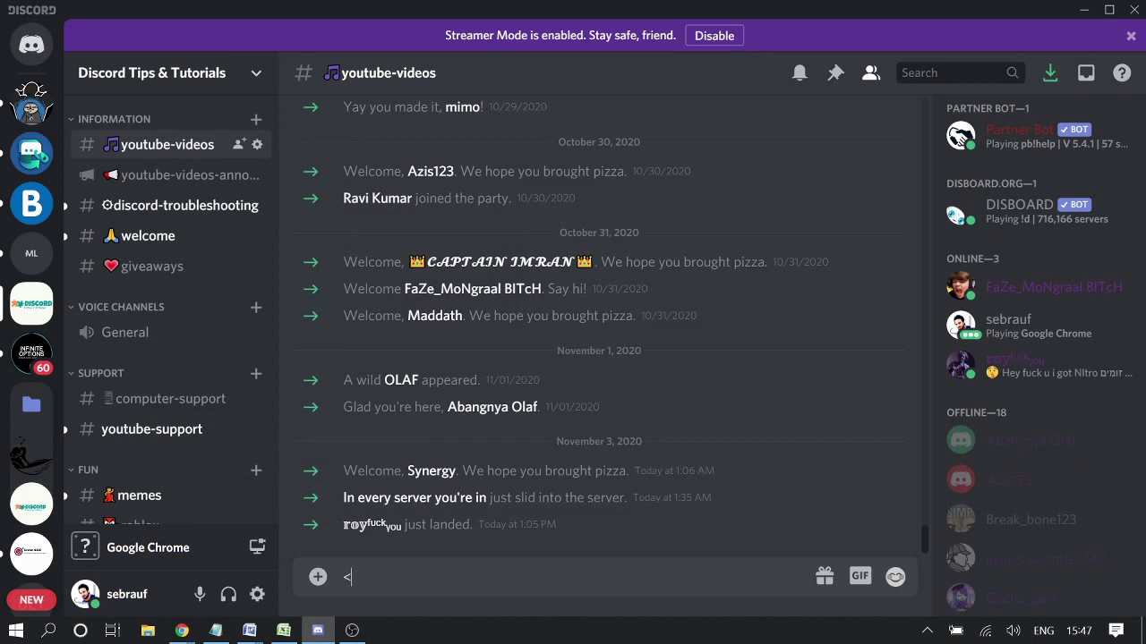
{"action": "type", "text": "#"}
{"action": "key", "text": "ctrl+v"}
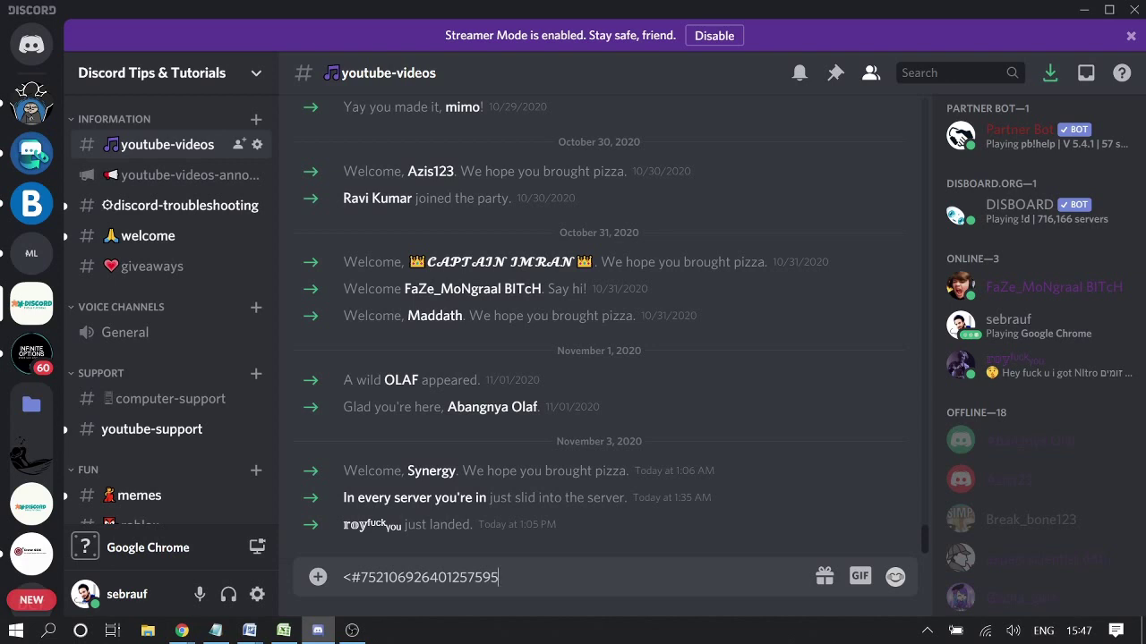
{"action": "type", "text": ">"}
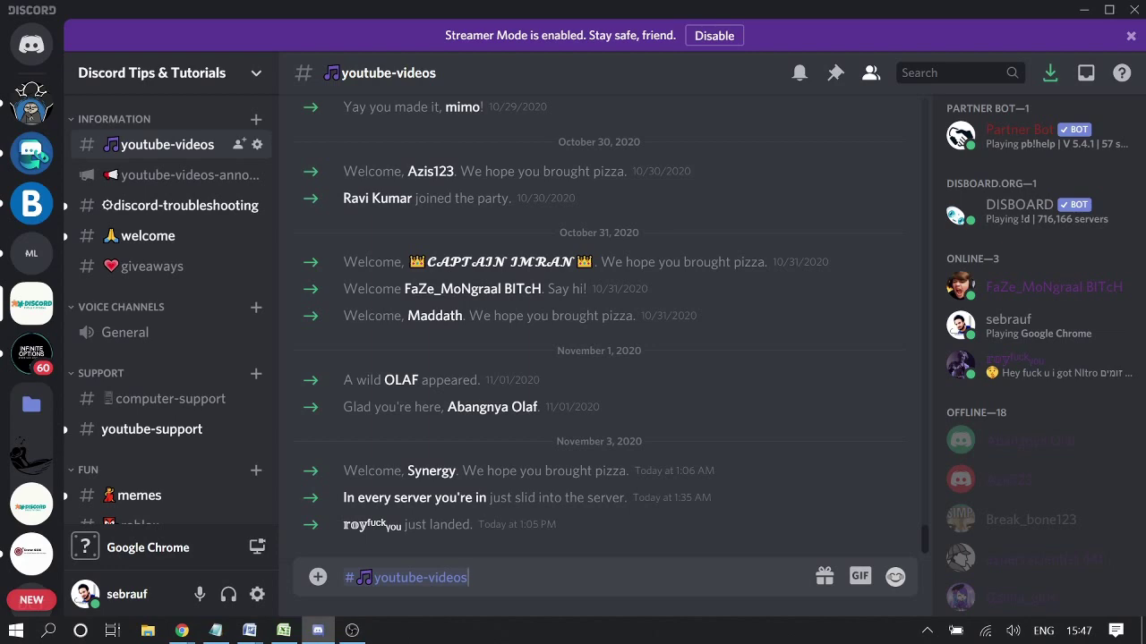
Step: Disable Developer Mode in the Appearance user settings
{"action": "left_click", "coordinate": [257, 595]}
{"action": "scroll", "coordinate": [245, 396], "scroll_direction": "down", "scroll_amount": 5}
{"action": "left_click", "coordinate": [198, 356]}
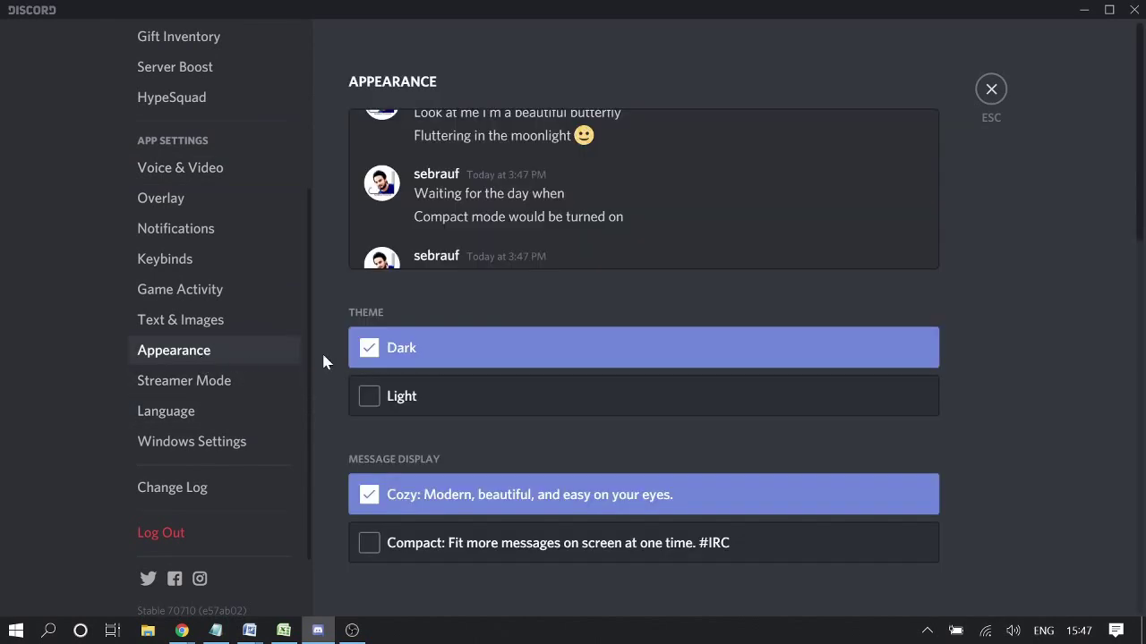
{"action": "scroll", "coordinate": [613, 403], "scroll_direction": "down", "scroll_amount": 5}
{"action": "scroll", "coordinate": [601, 404], "scroll_direction": "down", "scroll_amount": 6}
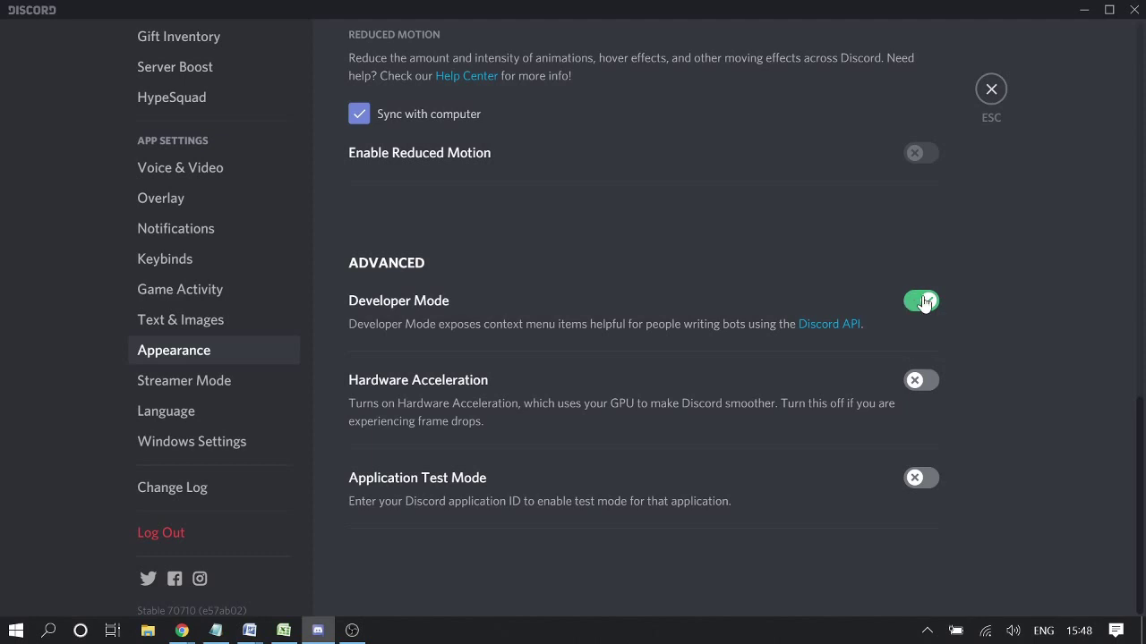
{"action": "left_click", "coordinate": [930, 303]}
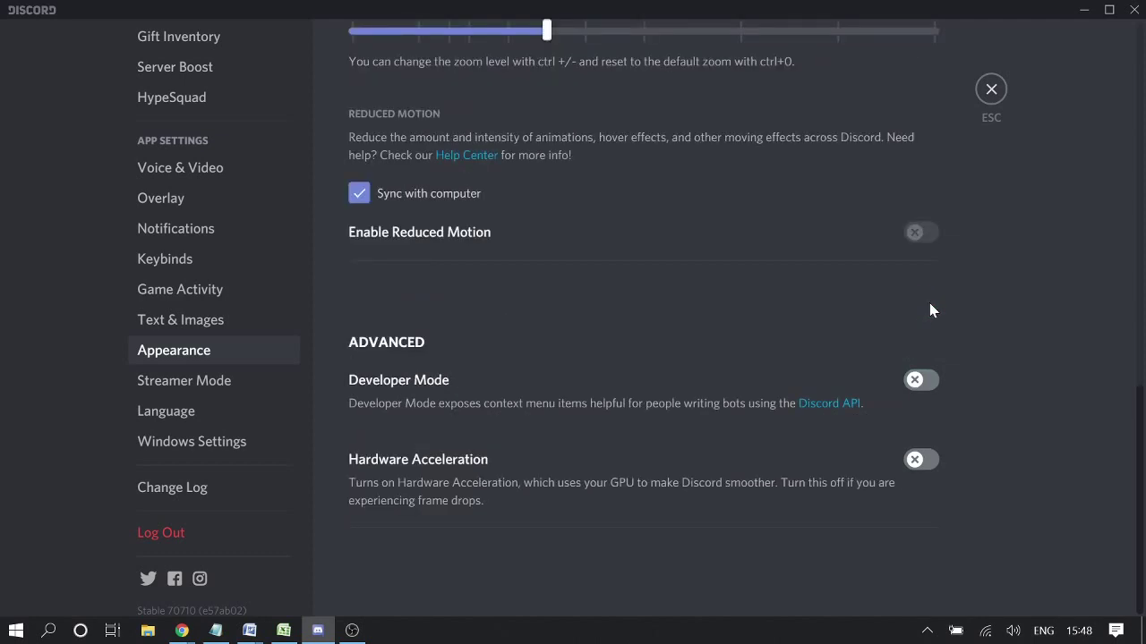